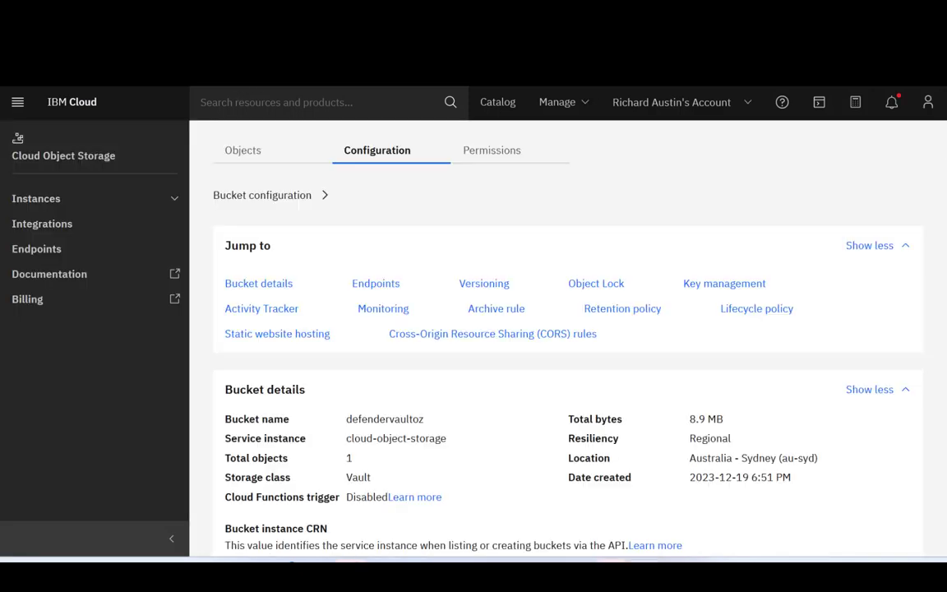
Switch to IBM Storage Protect Operations Center, log in with the prefilled credentials and dismiss the What's New message.
scroll(403, 270, up, 1)
scroll(403, 269, up, 1)
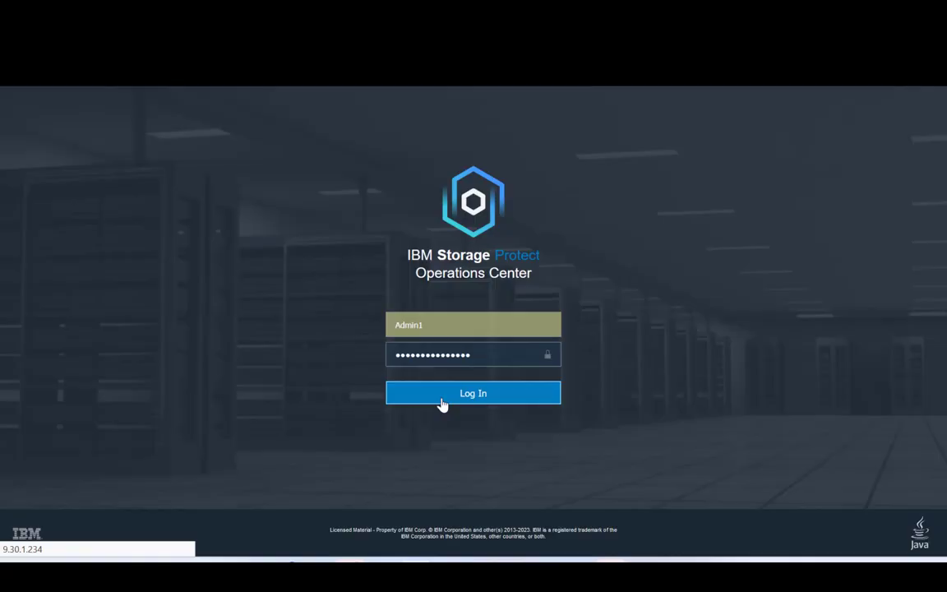
click(443, 399)
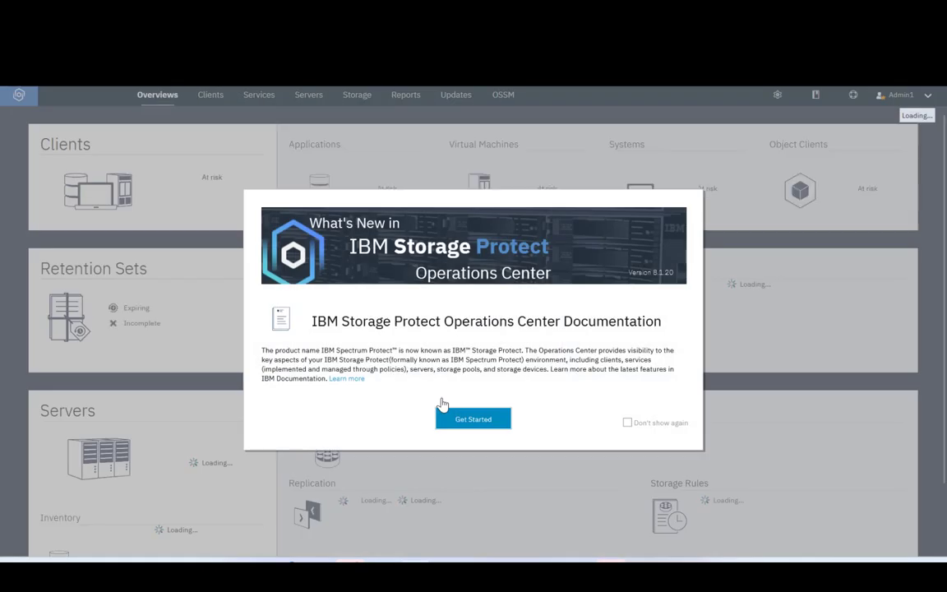
click(457, 418)
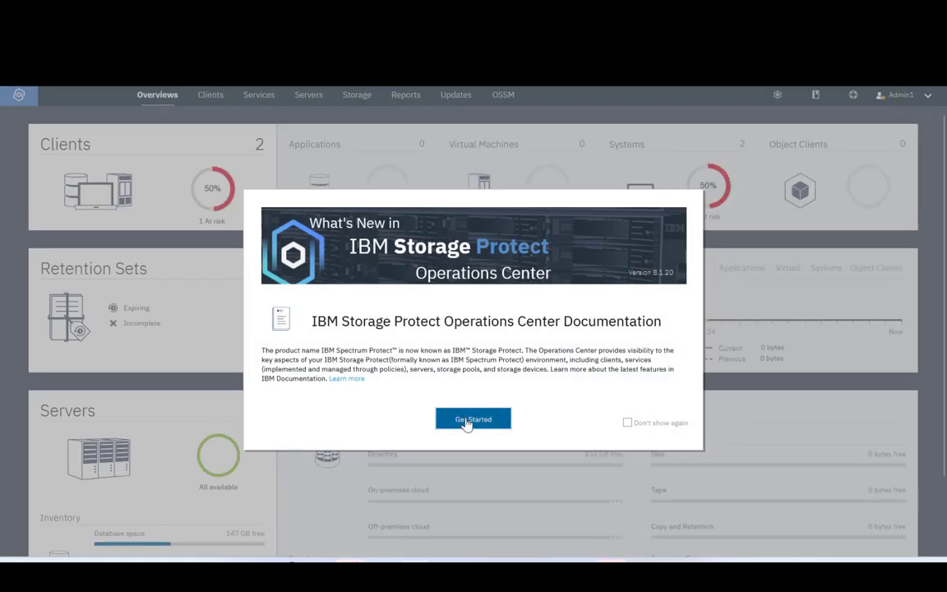
Review the list of storage pools and open the cloud connections.
mouse_move(357, 101)
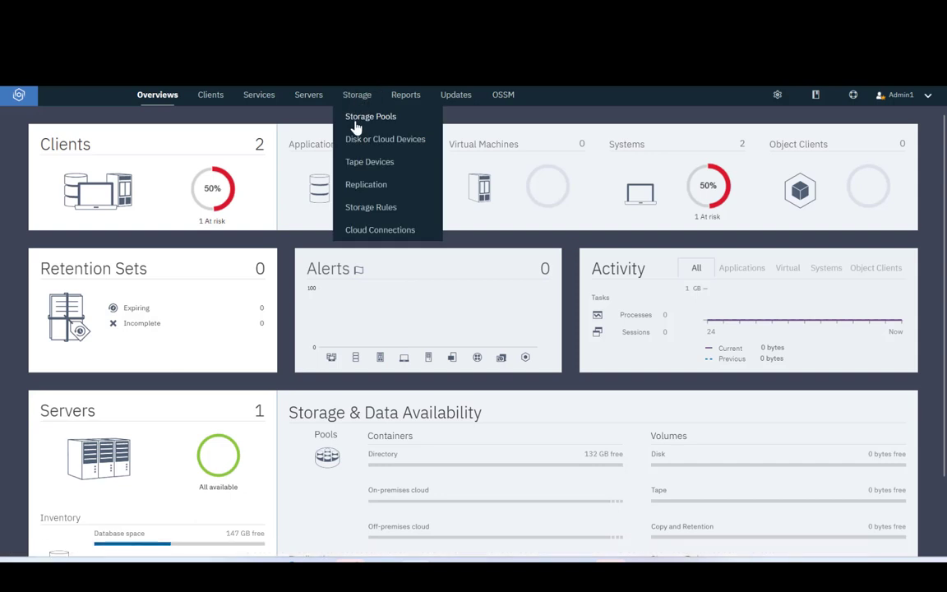
click(355, 123)
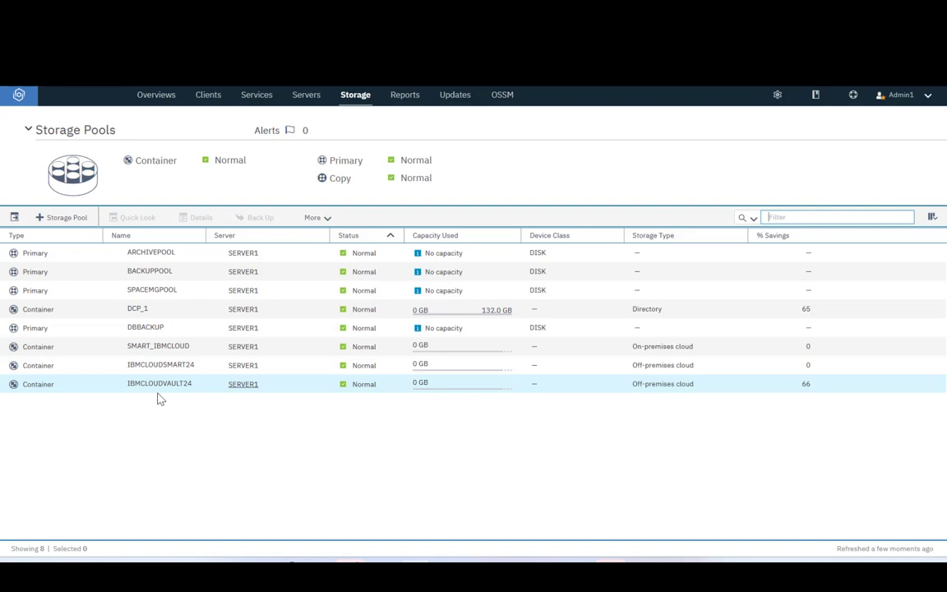
mouse_move(356, 95)
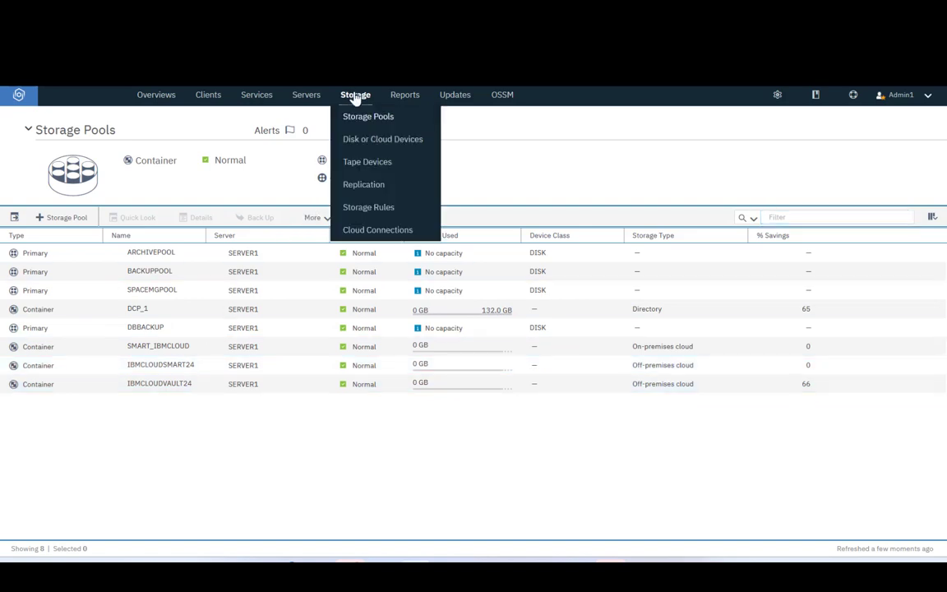
click(354, 235)
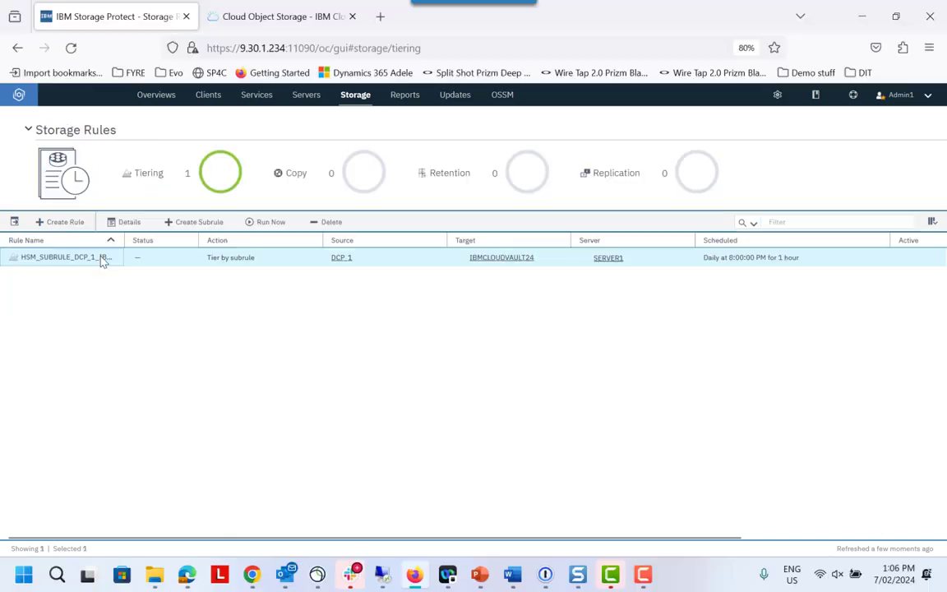
Open the details of storage rule HSM_SUBRULE_DCP_1_IBMCLOUDVT24 and examine the tiering workload of subrule DEMO_SERVER1CL_SECUREVAULT.
right_click(102, 260)
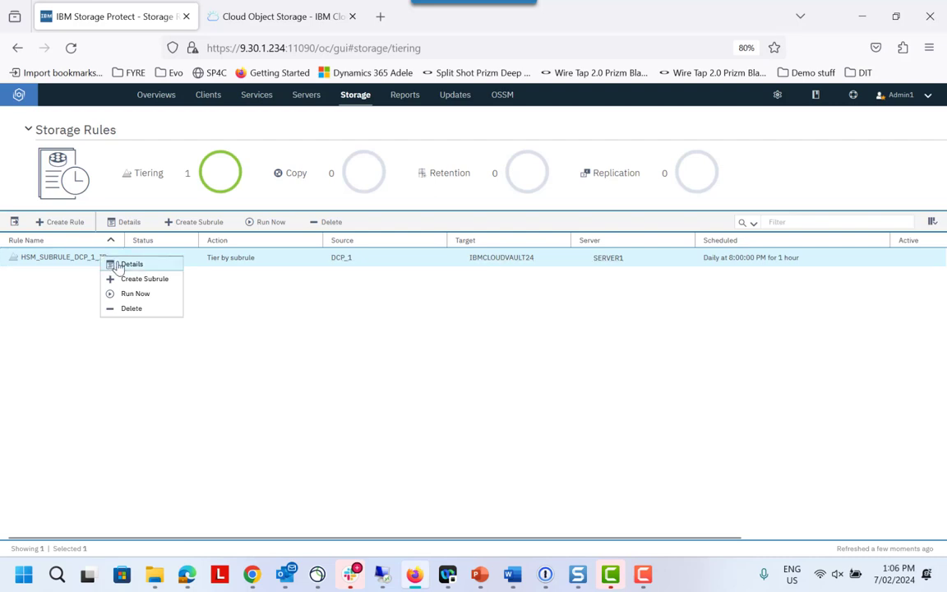
click(128, 264)
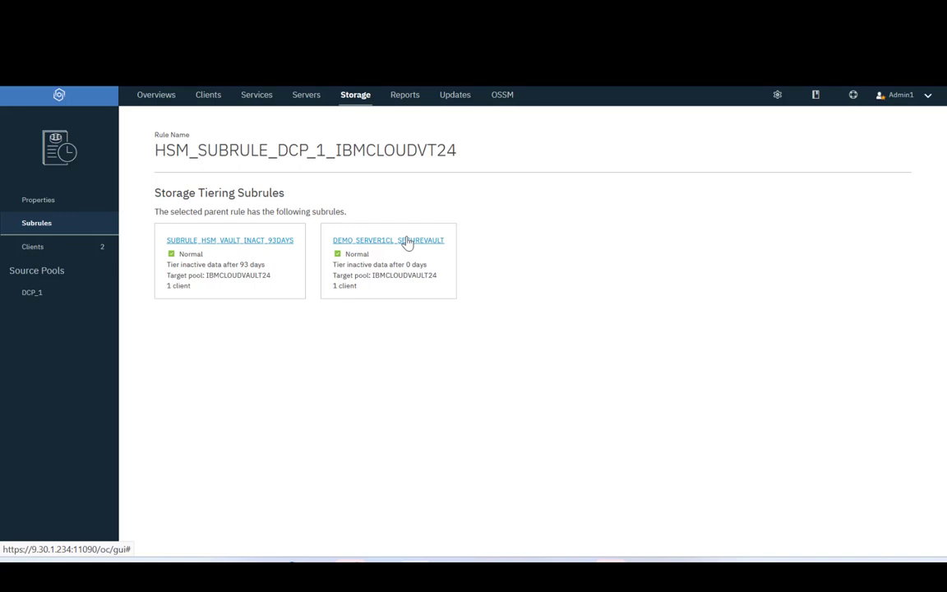
click(408, 240)
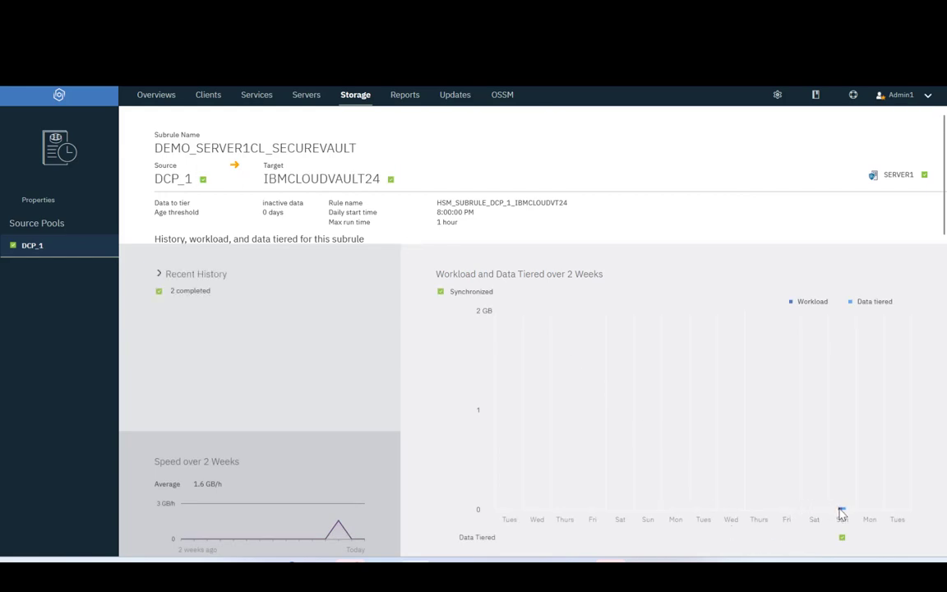
mouse_move(842, 515)
Return to the storage rules and run HSM_SUBRULE_DCP_1_IBMCLOUDVT24 immediately for source pool DCP_1.
mouse_move(356, 99)
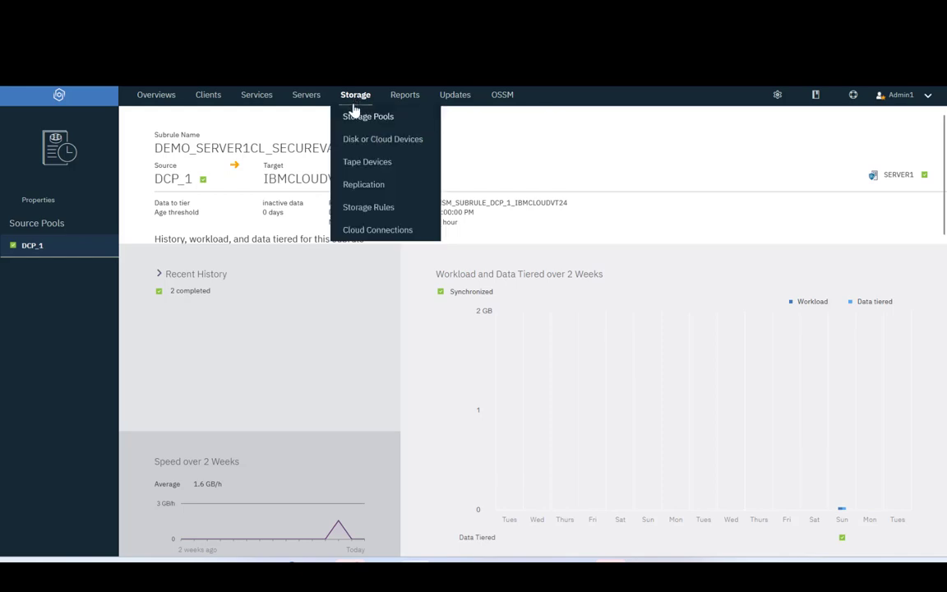
click(362, 208)
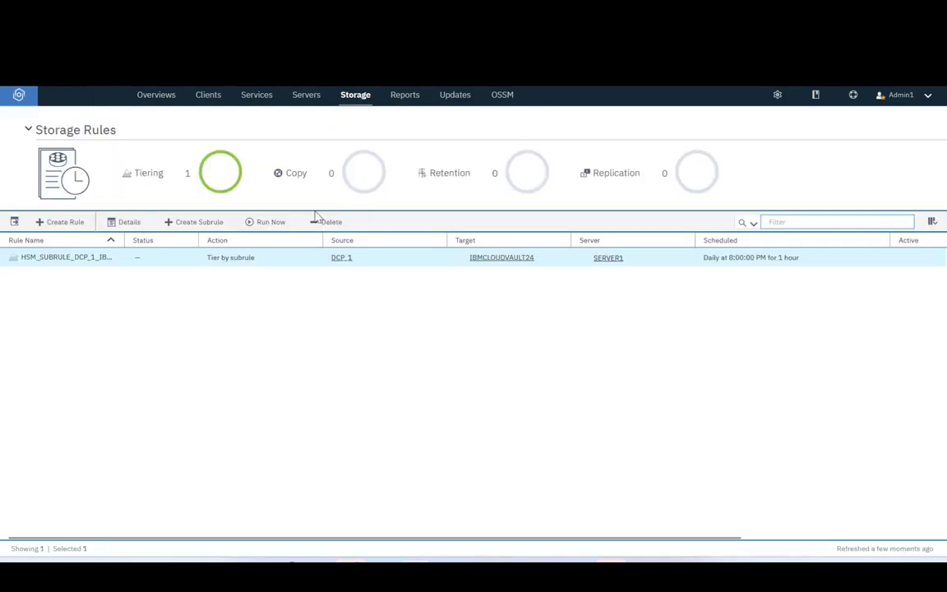
click(260, 223)
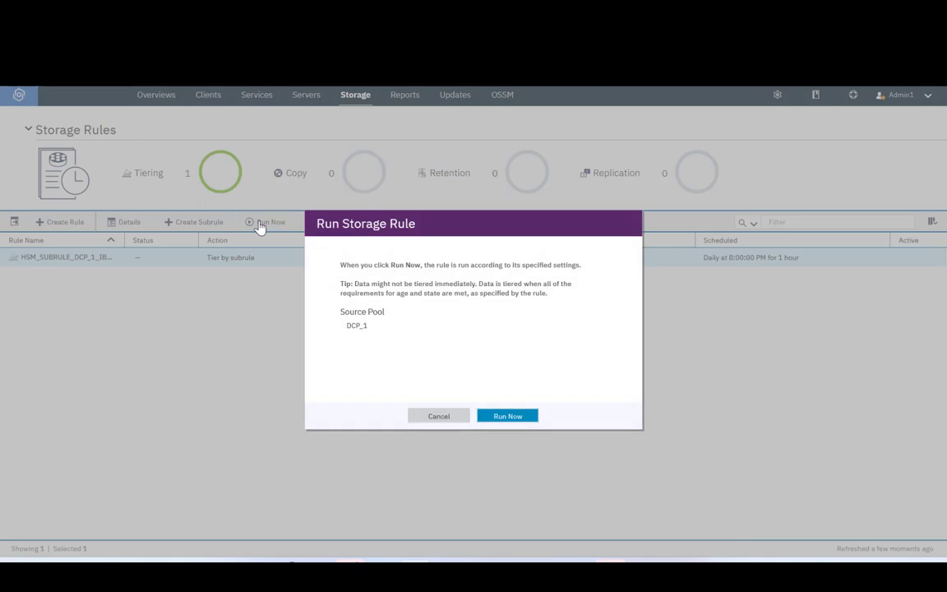
click(490, 416)
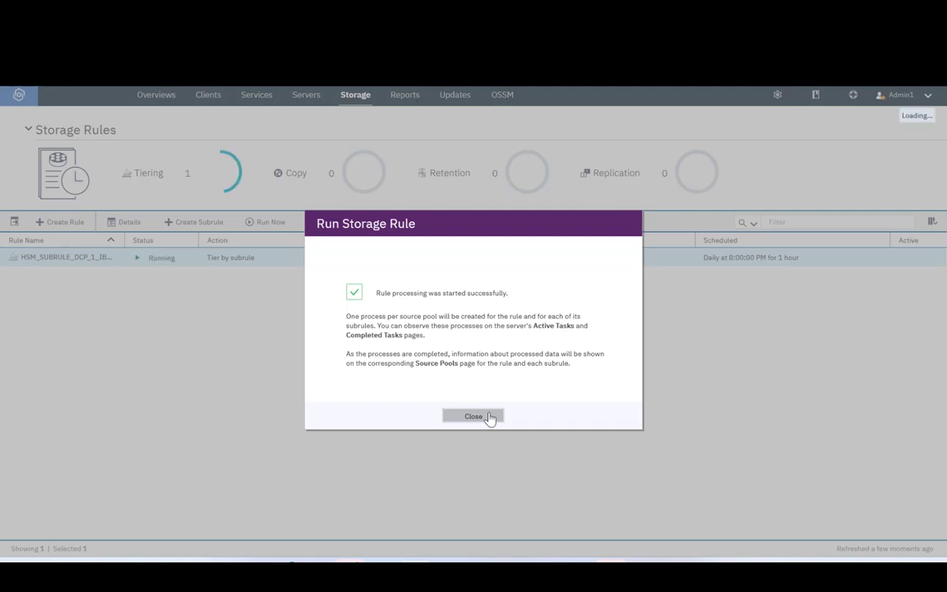
click(490, 416)
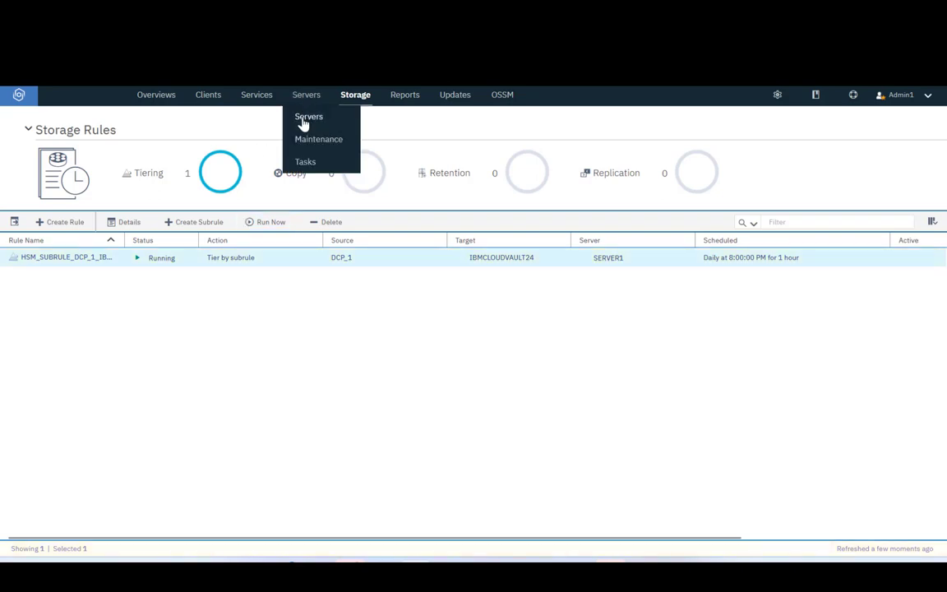
Examine the activity log of the completed Tier Storage Pool (Summary) process with ID 9 on SERVER1.
click(304, 118)
click(305, 260)
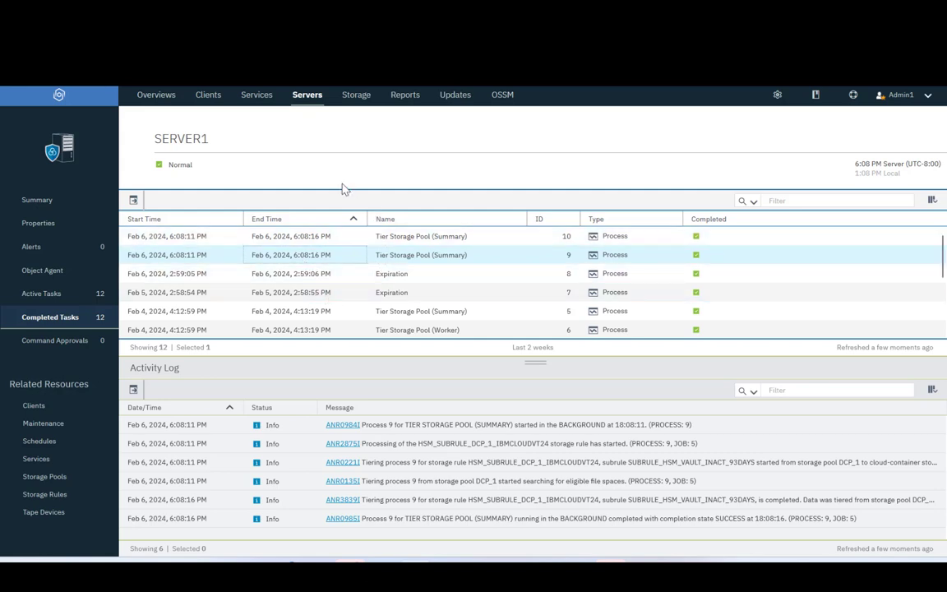
mouse_move(354, 97)
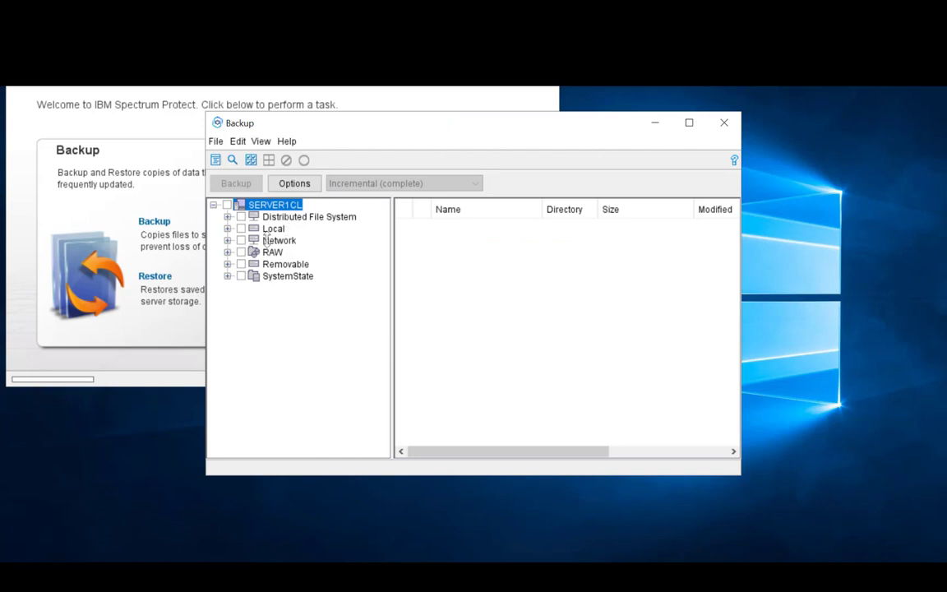
Switch to the IBM Spectrum Protect backup client and select the Temp2 folder on local drive \\clouddefender1\c$ for backup.
click(228, 240)
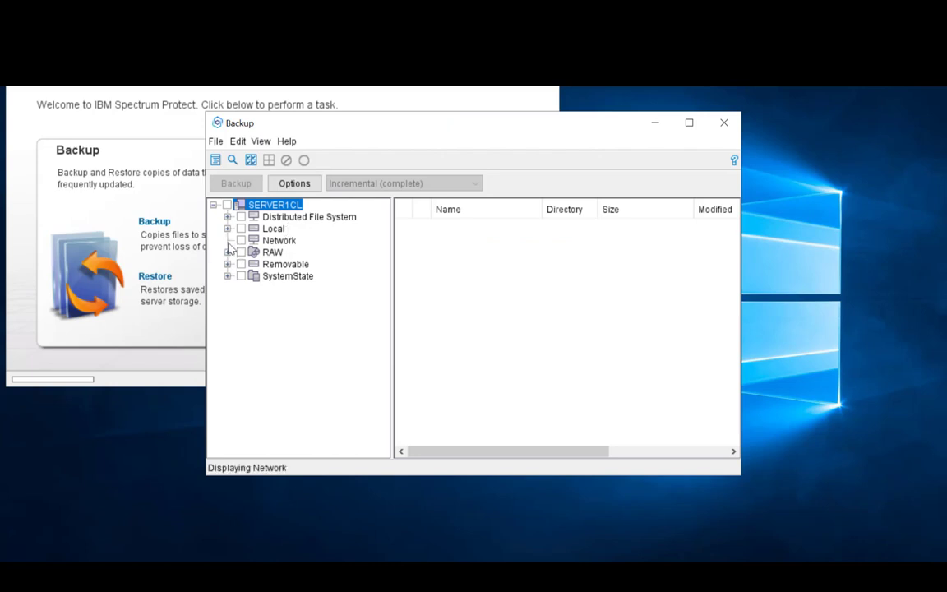
click(228, 229)
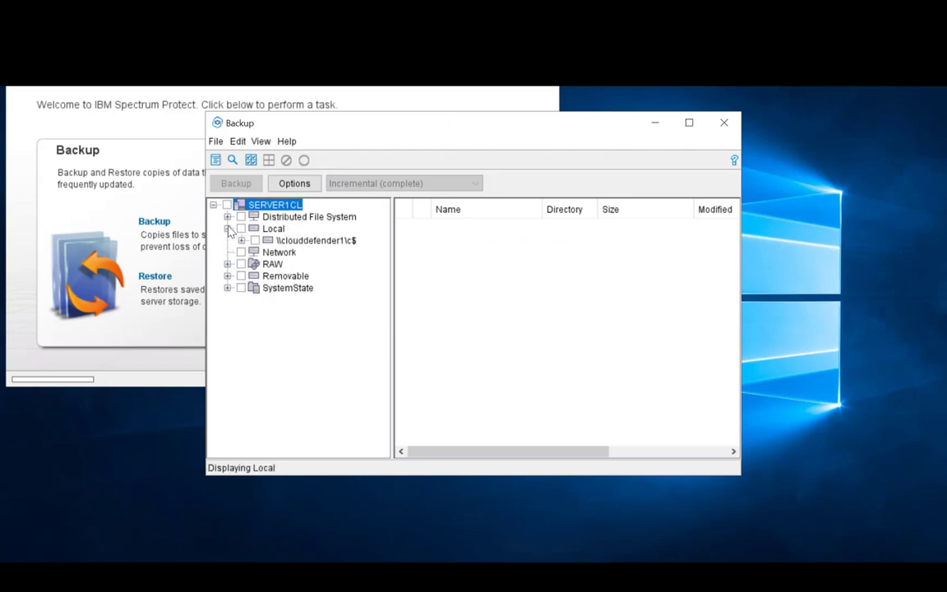
click(241, 240)
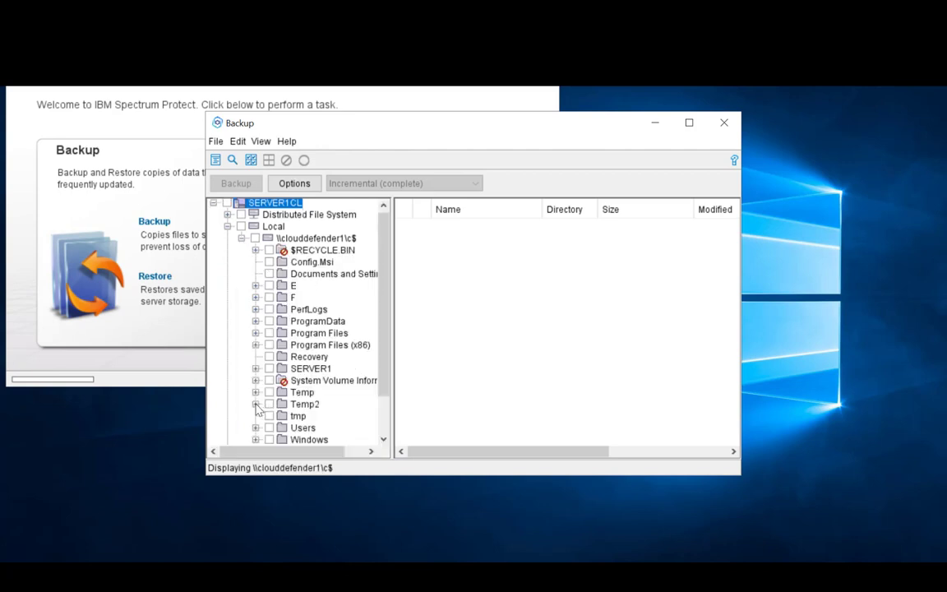
click(256, 404)
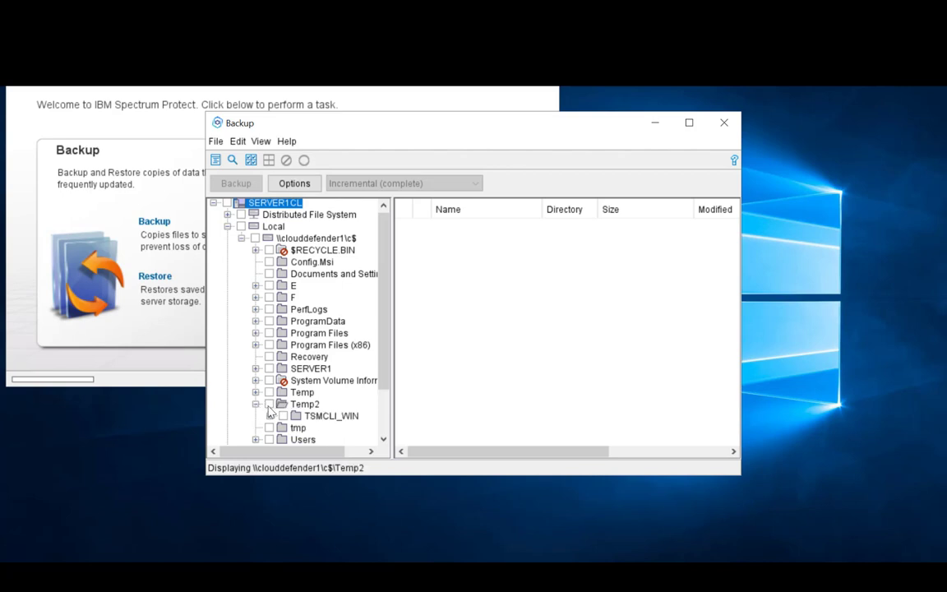
click(268, 404)
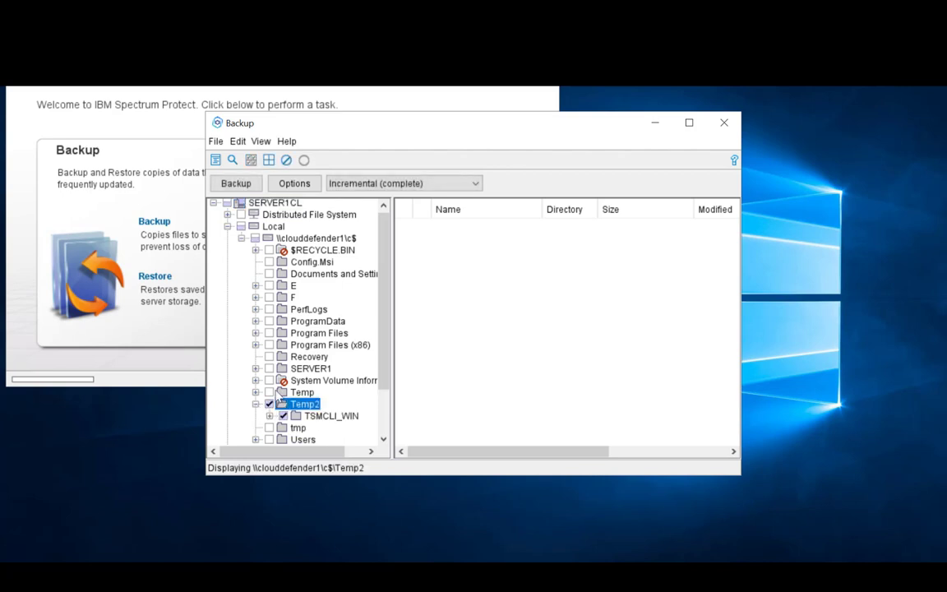
Run the backup of Temp2 with the "Always backup" type and view its detailed status report.
click(465, 186)
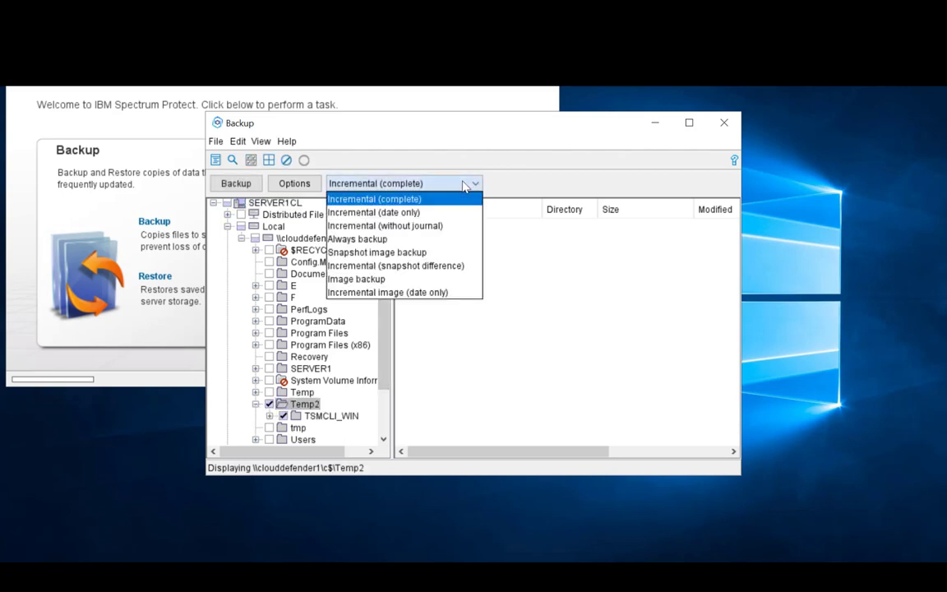
click(368, 241)
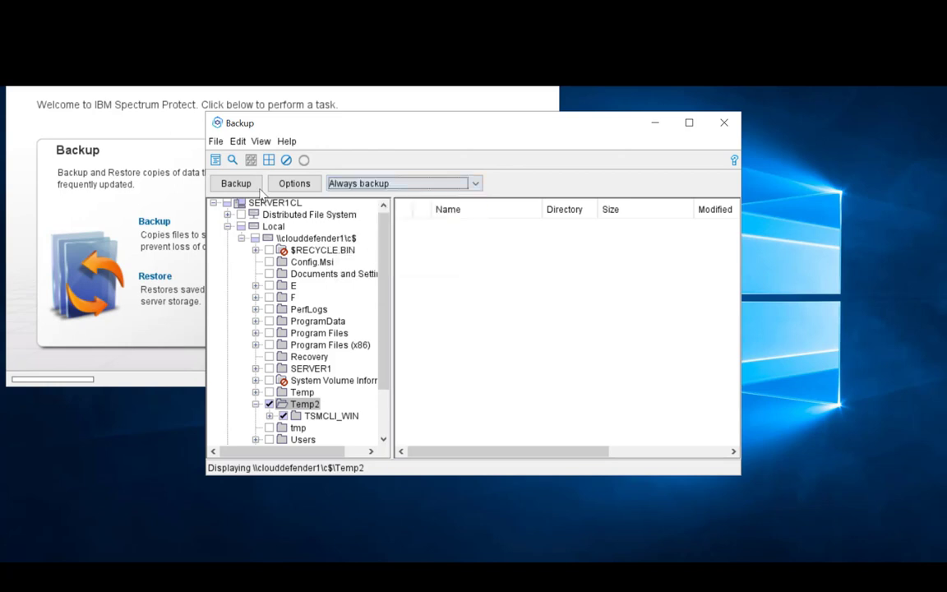
click(236, 184)
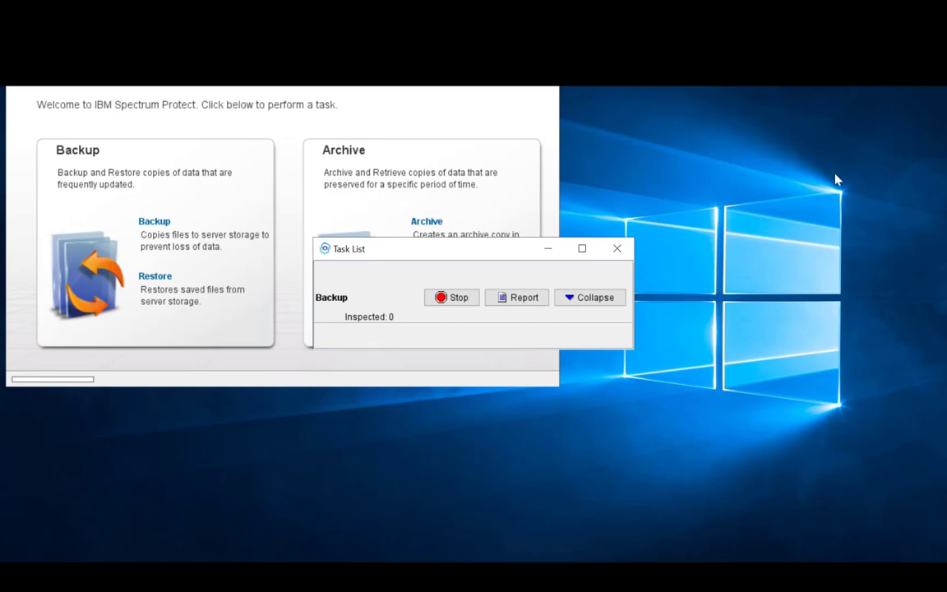
click(512, 299)
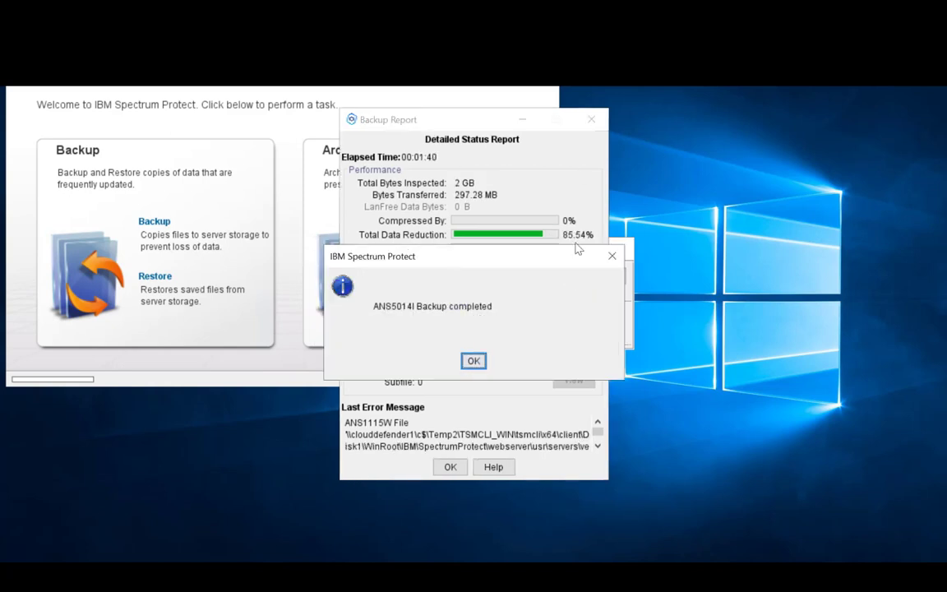
click(474, 361)
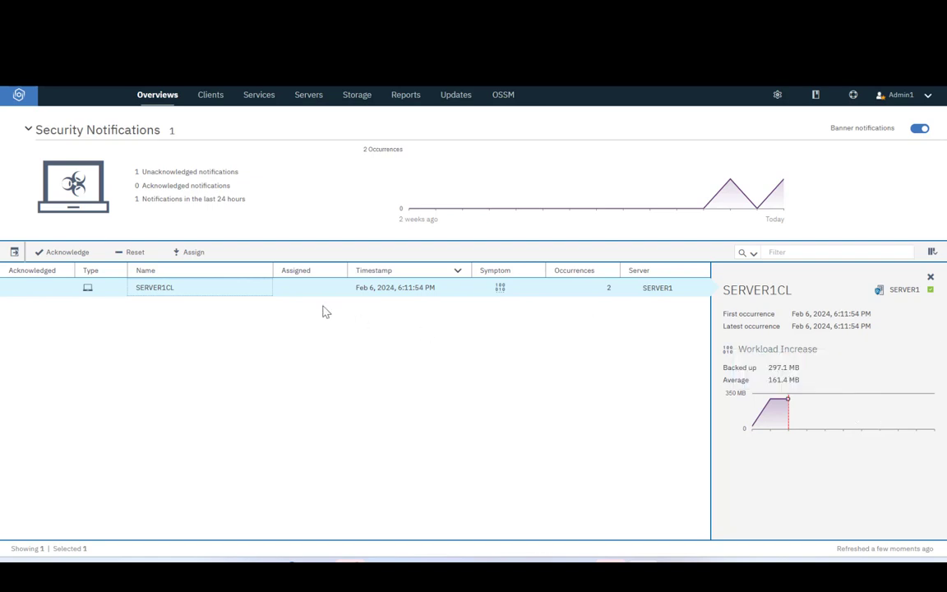
Switch to the Operations Center and acknowledge the security notification for client SERVER1CL.
click(68, 254)
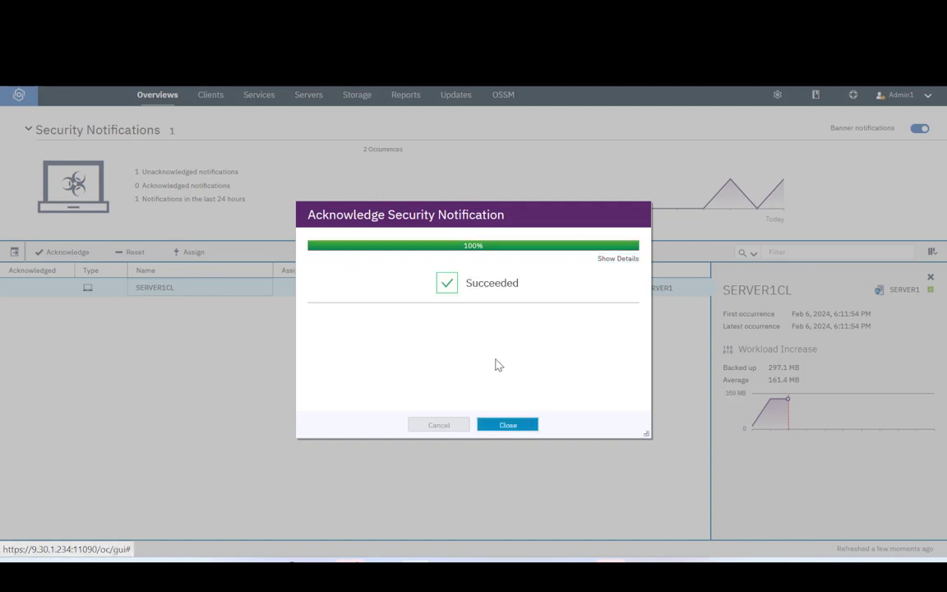
click(501, 431)
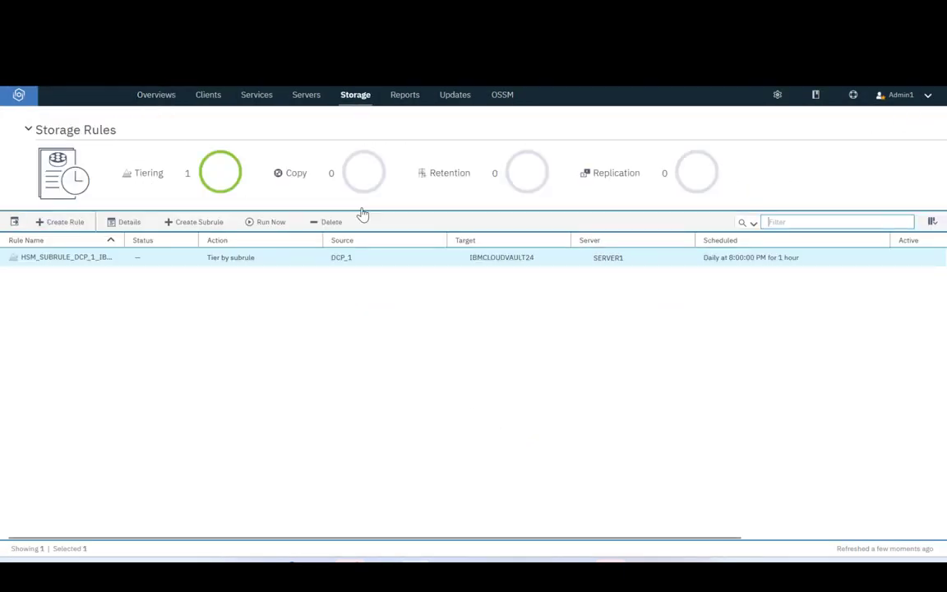
Run the storage rule that tiers DCP_1 to IBMCLOUDVAULT24 immediately once more.
click(263, 224)
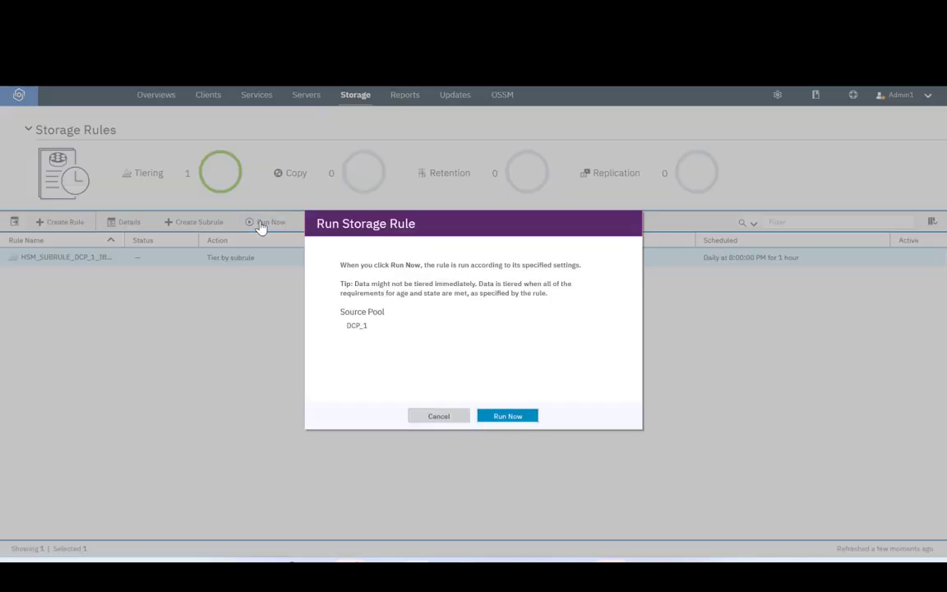
click(510, 417)
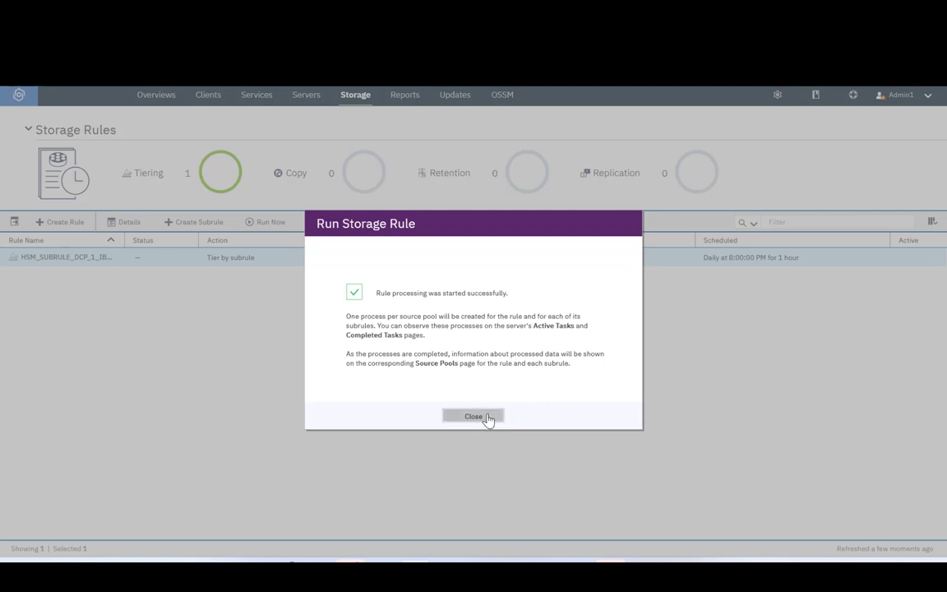
click(486, 417)
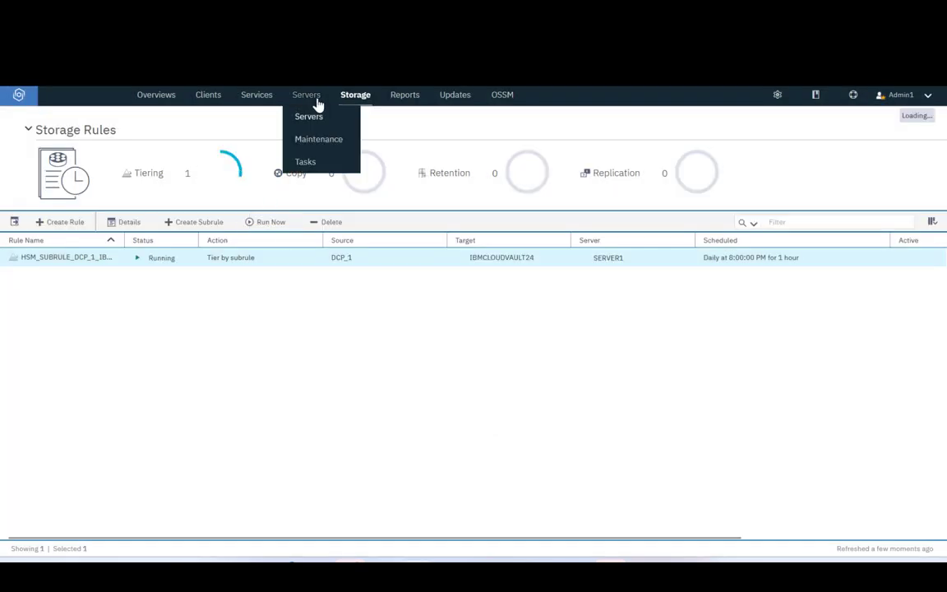
Open the completed tasks of SERVER1 and examine the activity log of the Tier Storage Pool (Summary) process with ID 12.
click(310, 118)
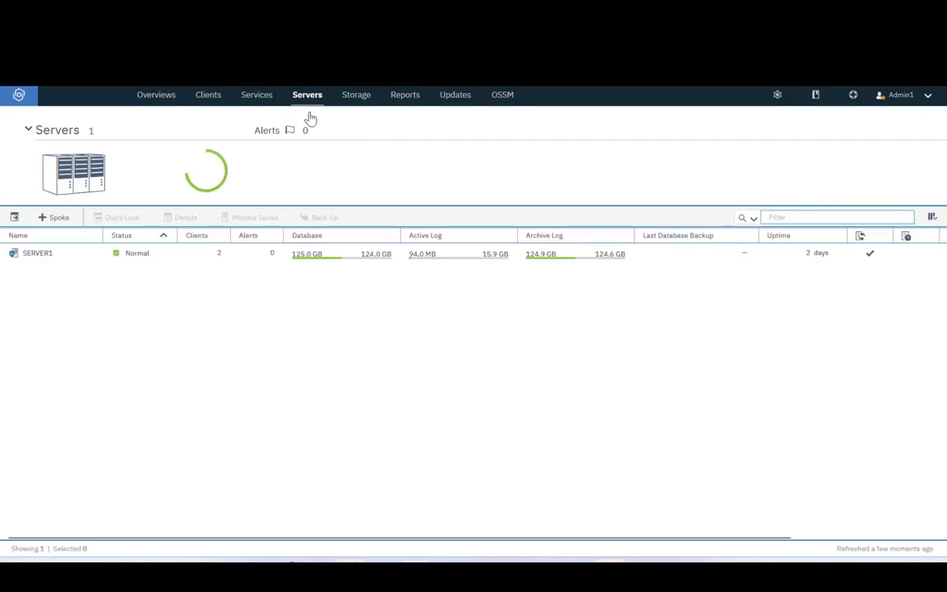
right_click(70, 261)
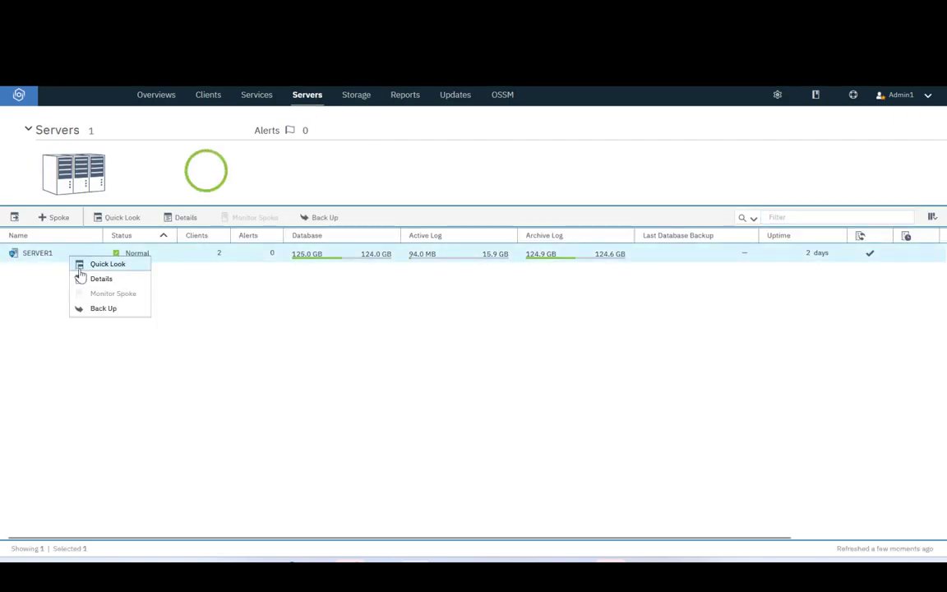
click(82, 277)
click(49, 316)
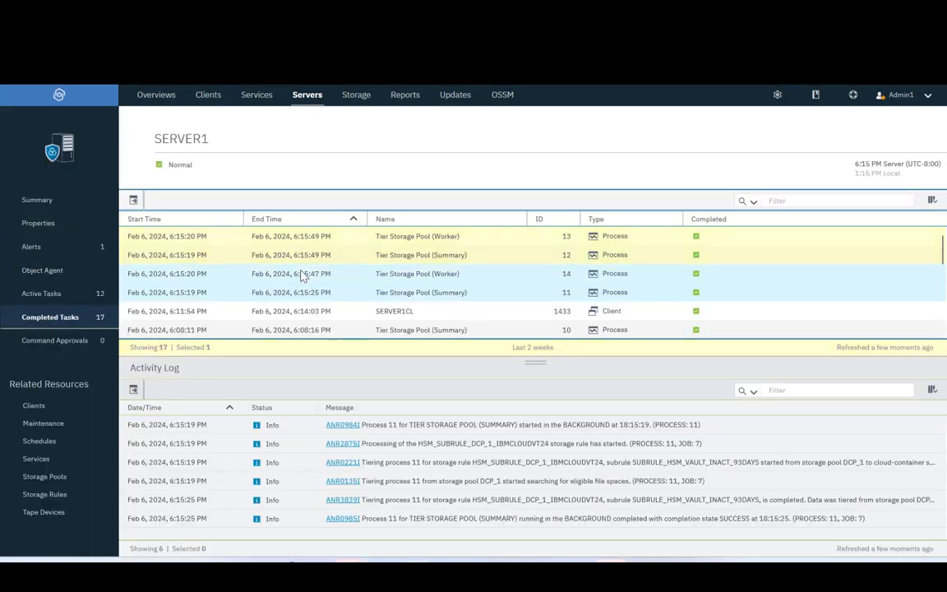
click(397, 259)
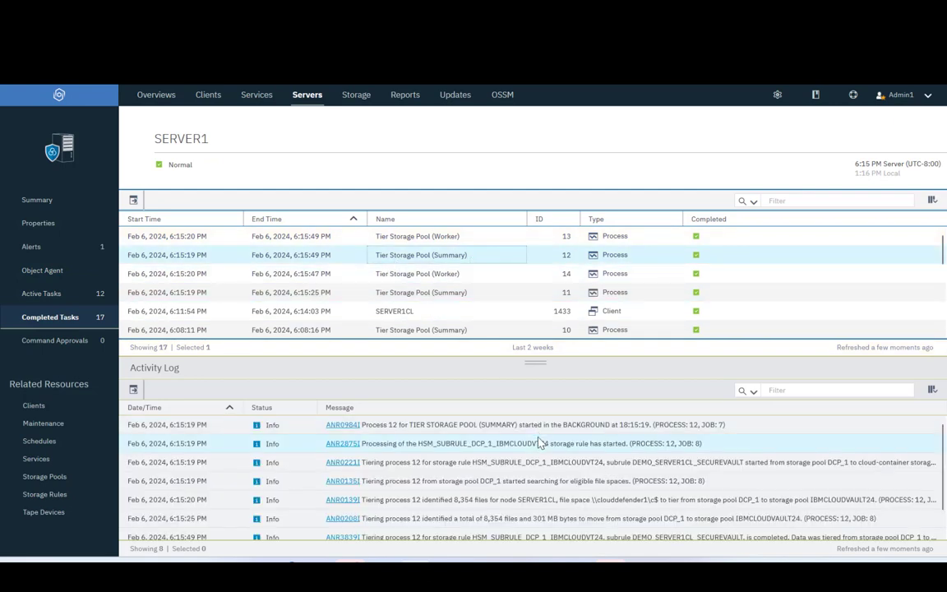
scroll(539, 436, down, 1)
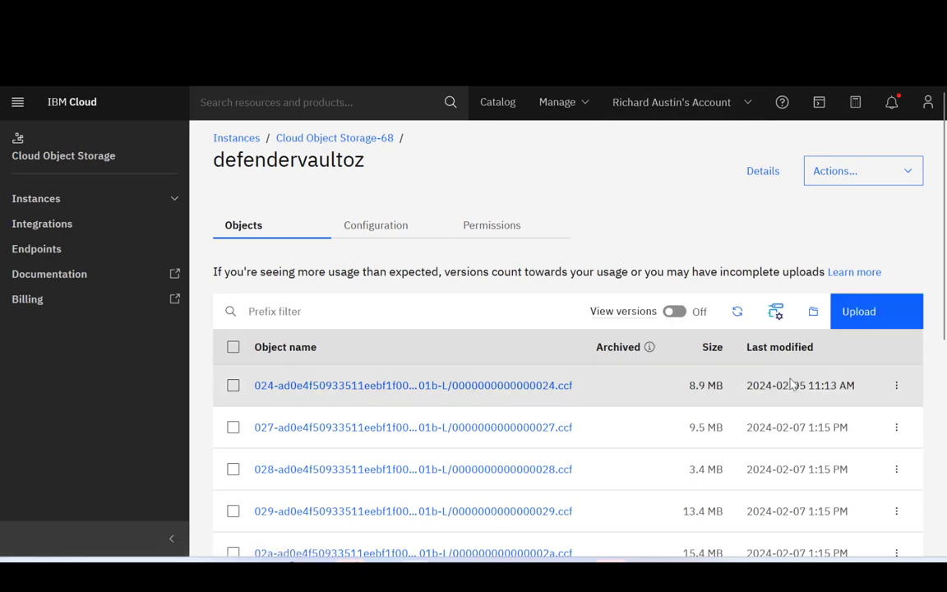
Switch to IBM Cloud and look through the sizes and modification dates of the objects in bucket defendervaultoz.
scroll(791, 384, down, 4)
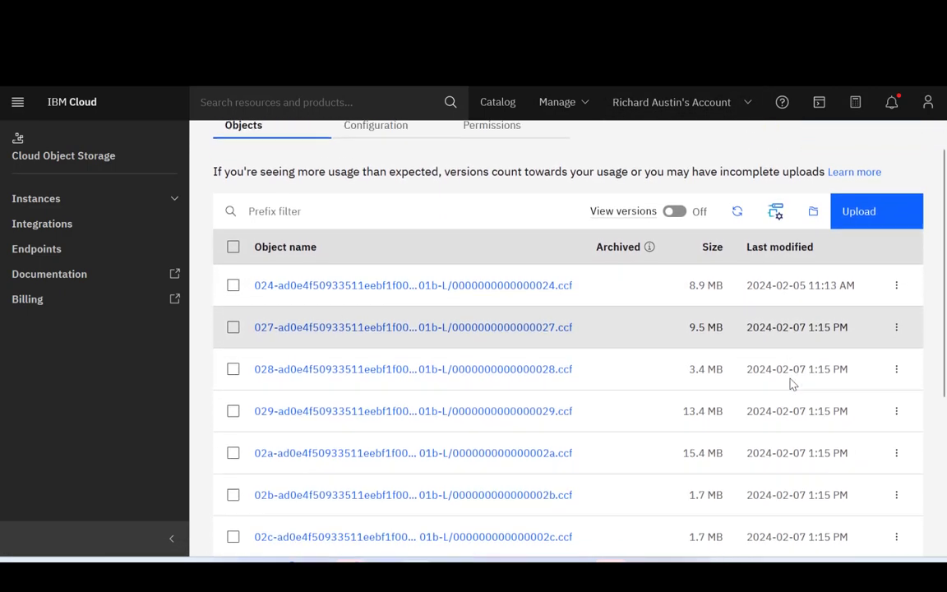
scroll(791, 384, down, 5)
scroll(791, 384, up, 5)
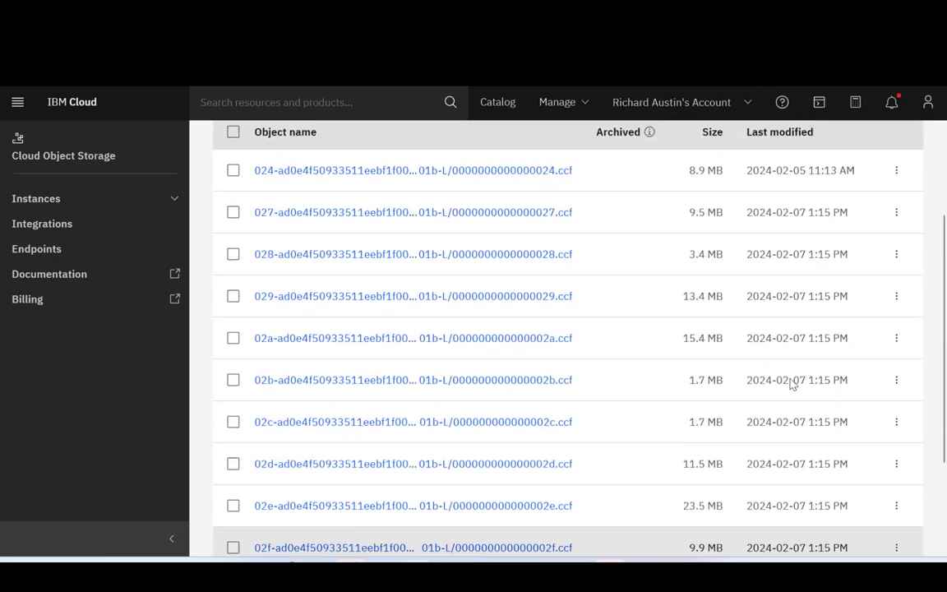
scroll(792, 384, up, 4)
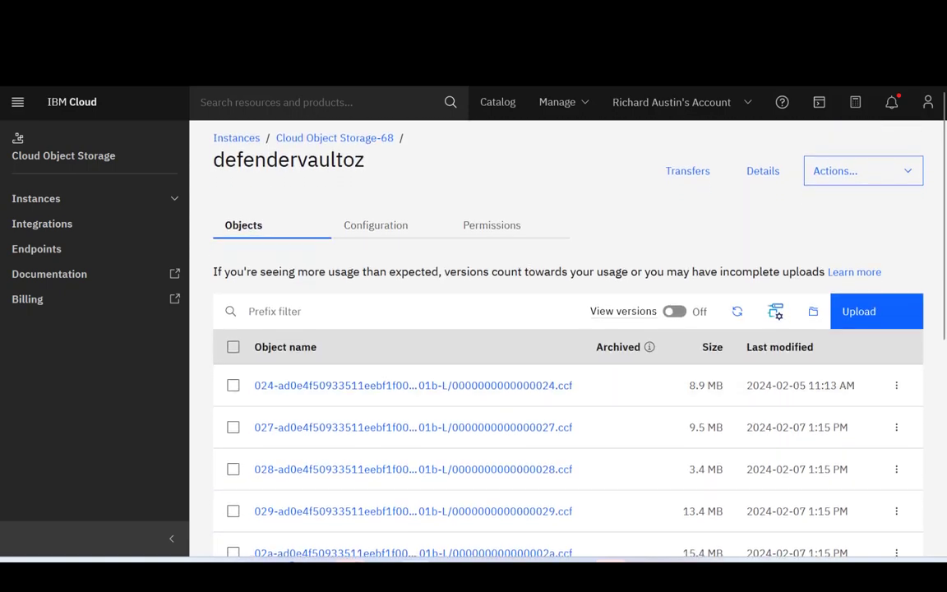